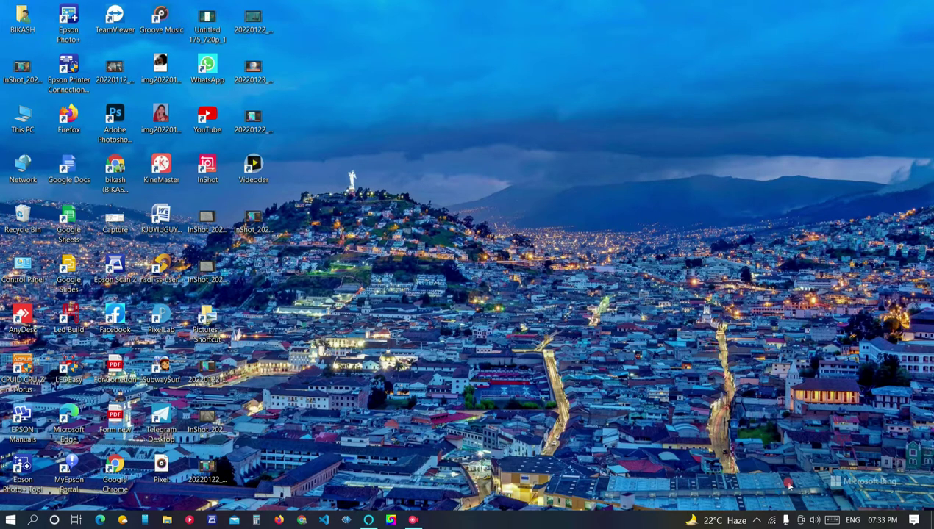
Check which Wi-Fi network the computer is connected to.
{"action": "left_click", "coordinate": [772, 520]}
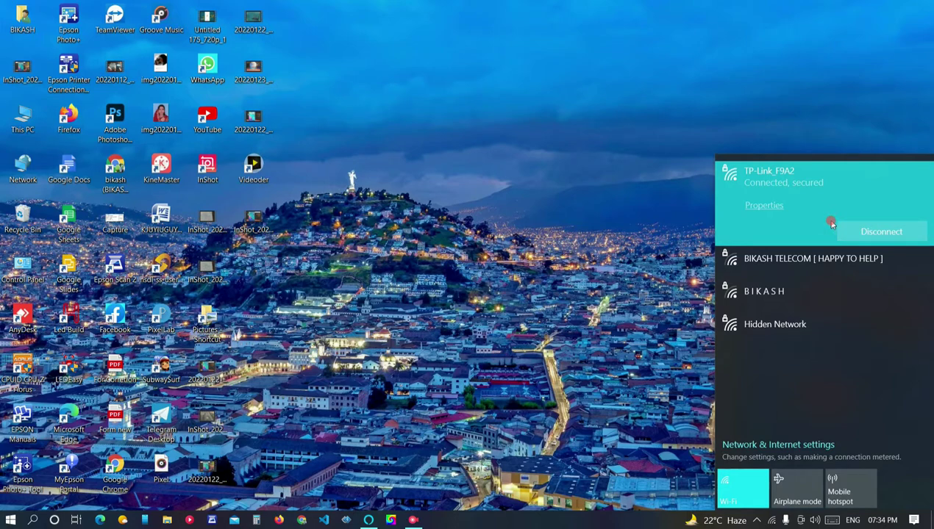
{"action": "left_click", "coordinate": [678, 210]}
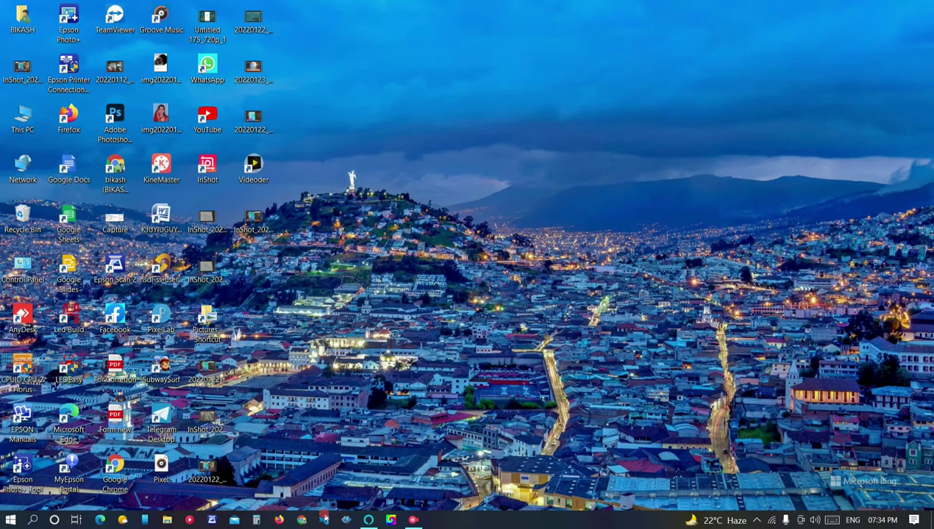
Switch to Google Chrome and open the router's setup page at 192.168.1.1.
{"action": "left_click", "coordinate": [302, 520]}
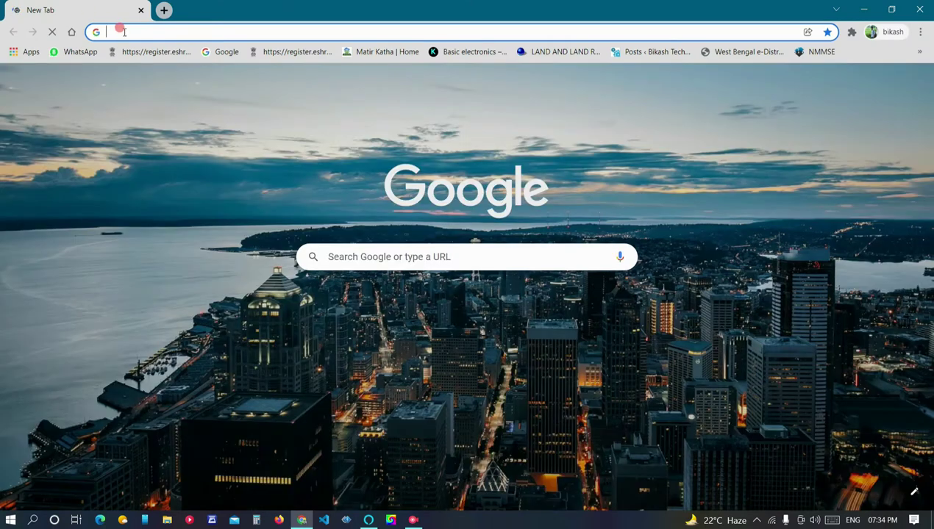
{"action": "left_click", "coordinate": [120, 31]}
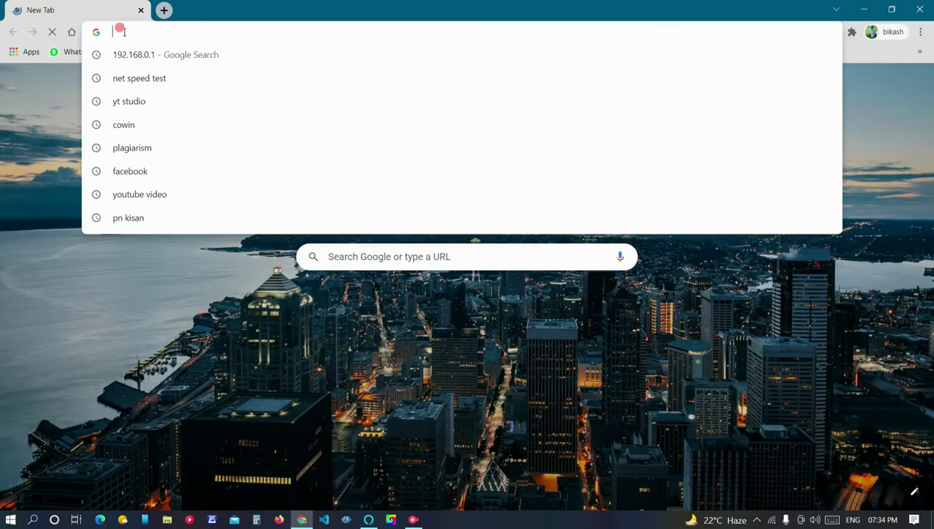
{"action": "type", "text": "http://192.168.1.1/"}
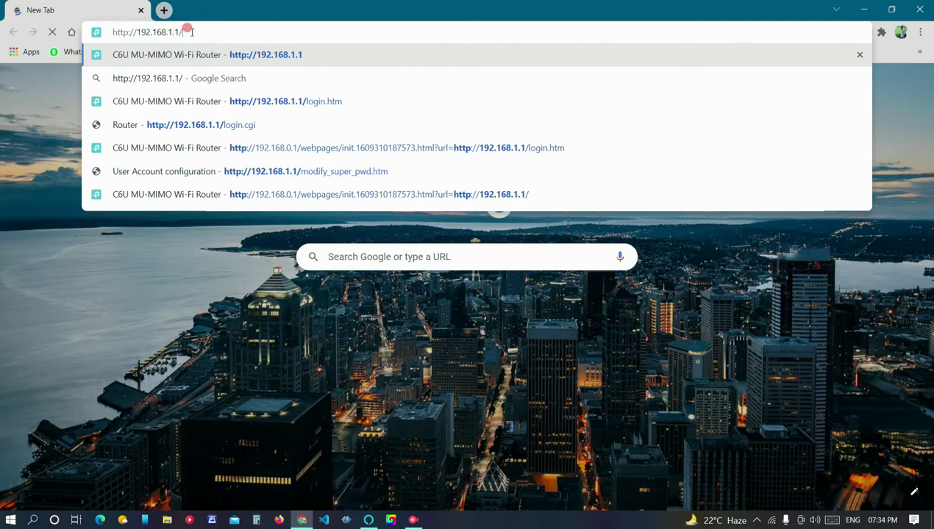
{"action": "key", "text": "BackSpace"}
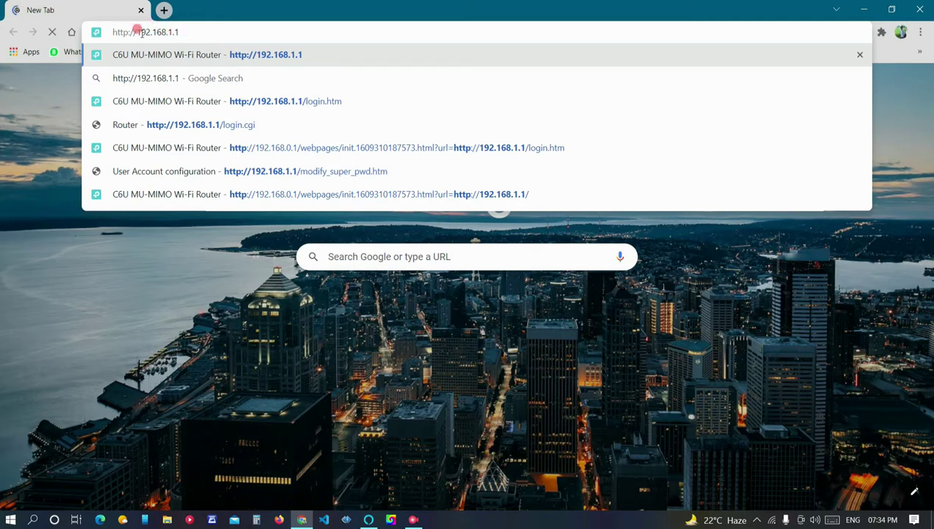
{"action": "left_click", "coordinate": [133, 31]}
{"action": "key", "text": "BackSpace"}
{"action": "key", "text": "BackSpace"}
{"action": "key", "text": "BackSpace"}
{"action": "key", "text": "BackSpace"}
{"action": "key", "text": "BackSpace"}
{"action": "key", "text": "BackSpace"}
{"action": "key", "text": "BackSpace"}
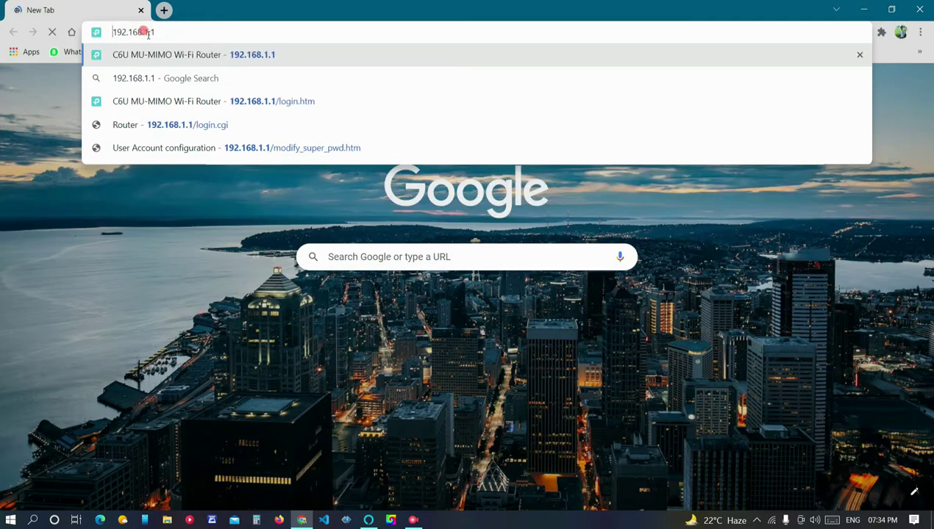
{"action": "left_click", "coordinate": [268, 78]}
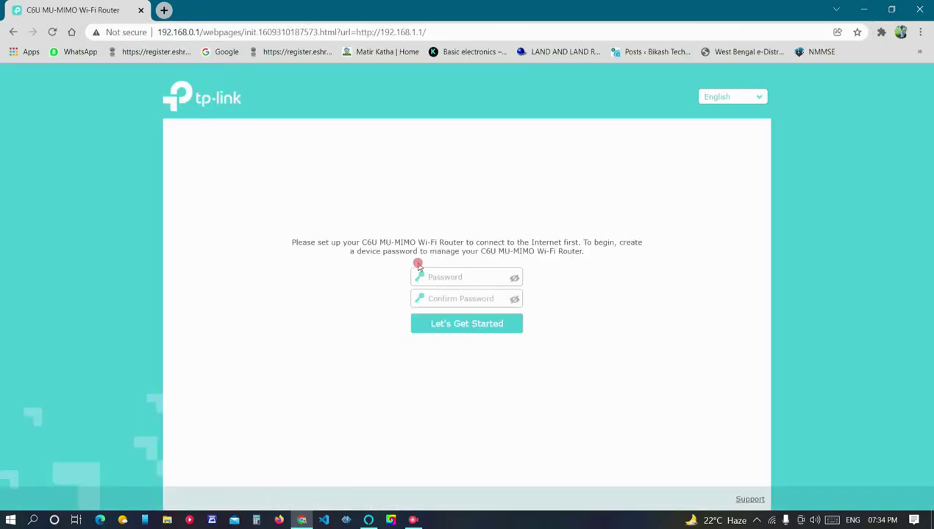
Create and confirm the router's device password, and start the setup.
{"action": "left_click", "coordinate": [456, 278]}
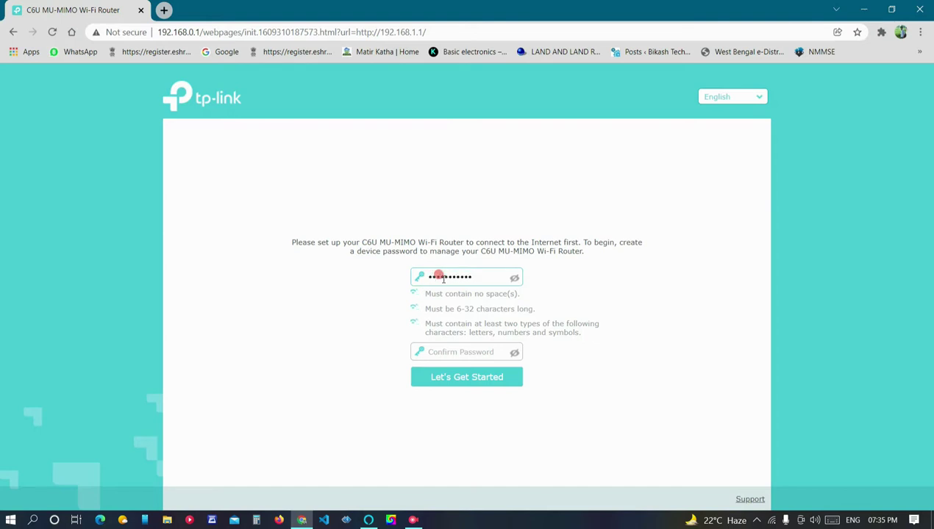
{"action": "left_click", "coordinate": [428, 352]}
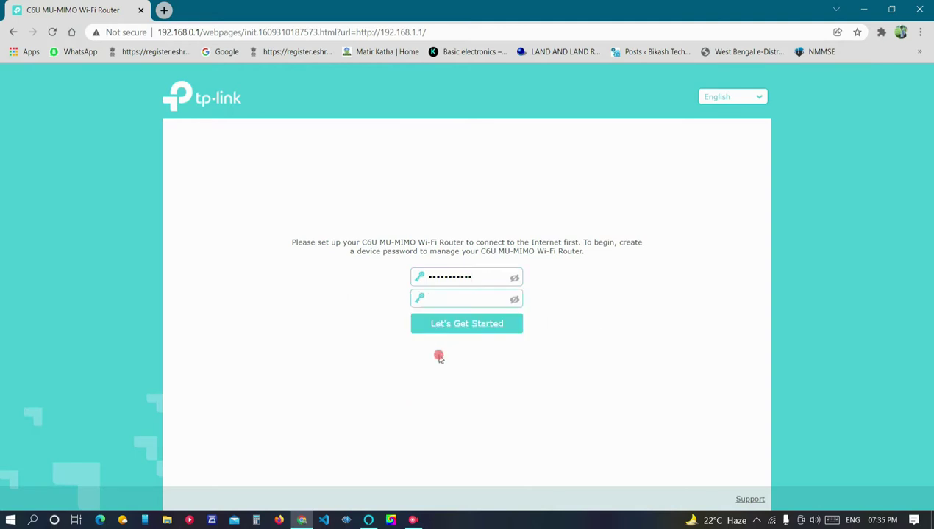
{"action": "type", "text": "•"}
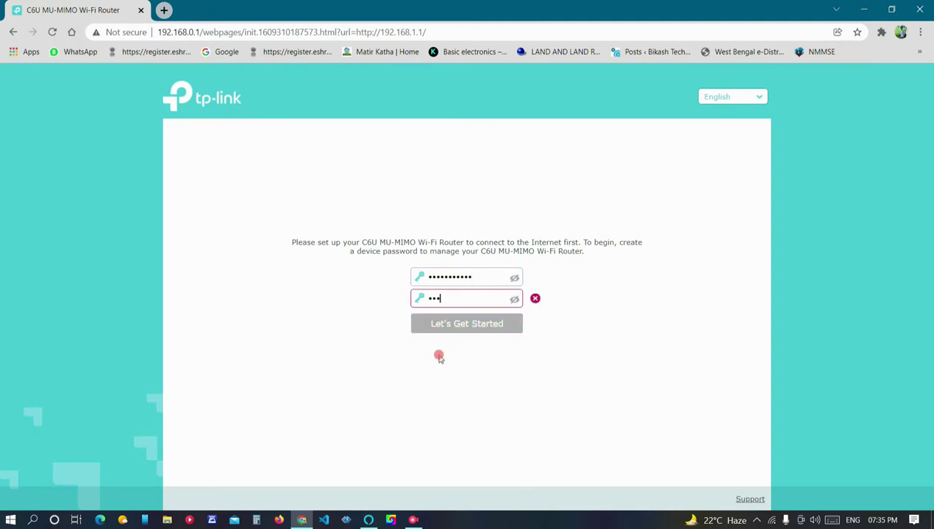
{"action": "type", "text": "••••••••••"}
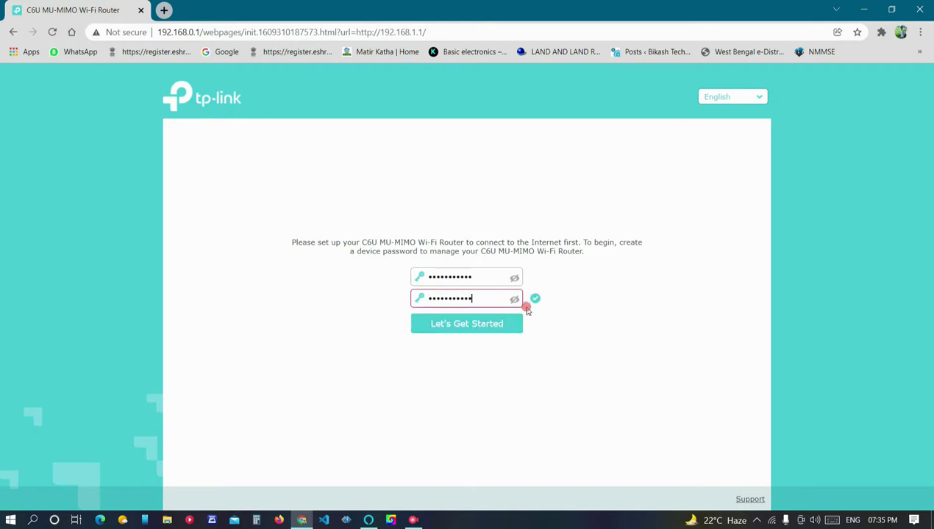
{"action": "left_click", "coordinate": [457, 327]}
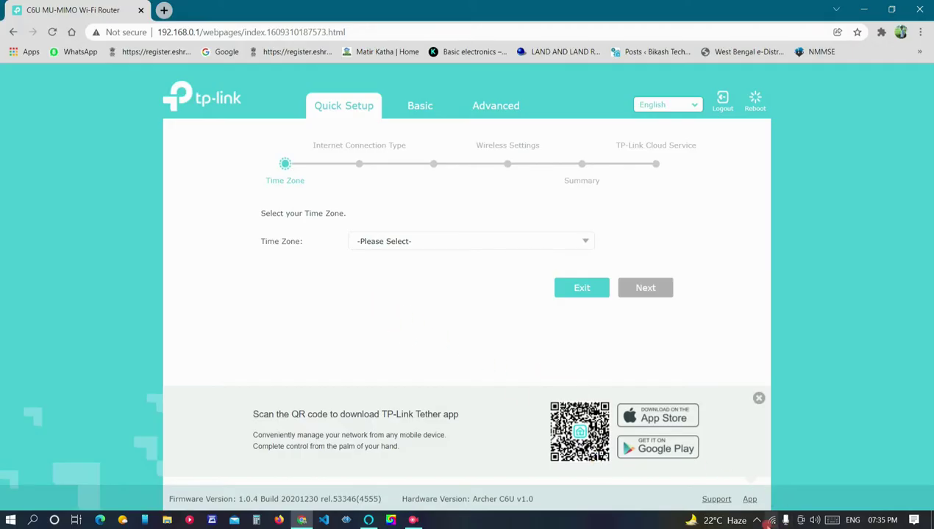
Check the computer's Wi-Fi connection status again before continuing the router setup.
{"action": "mouse_move", "coordinate": [766, 521]}
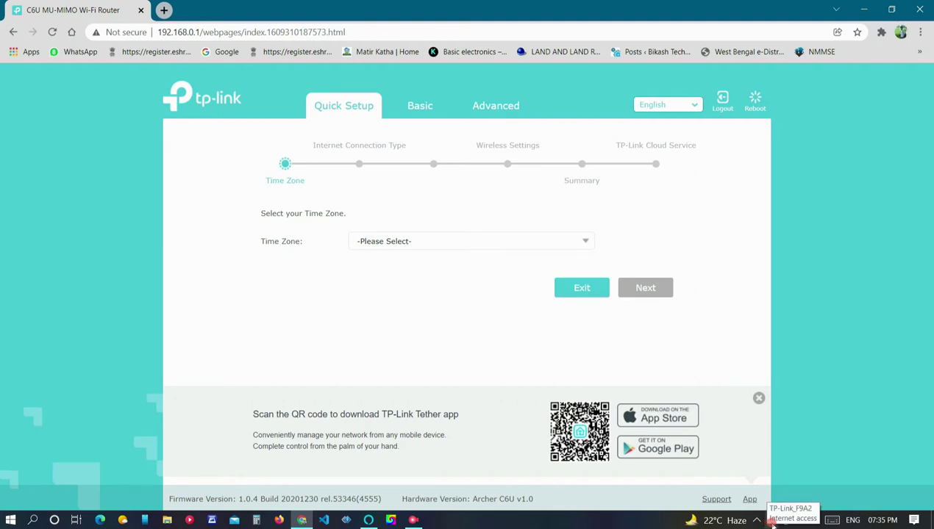
{"action": "left_click", "coordinate": [772, 521]}
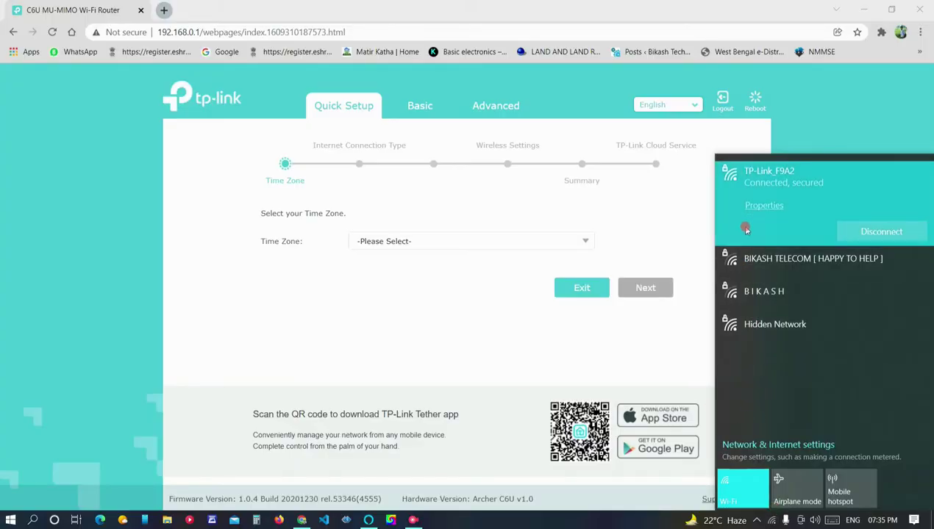
{"action": "left_click", "coordinate": [768, 519]}
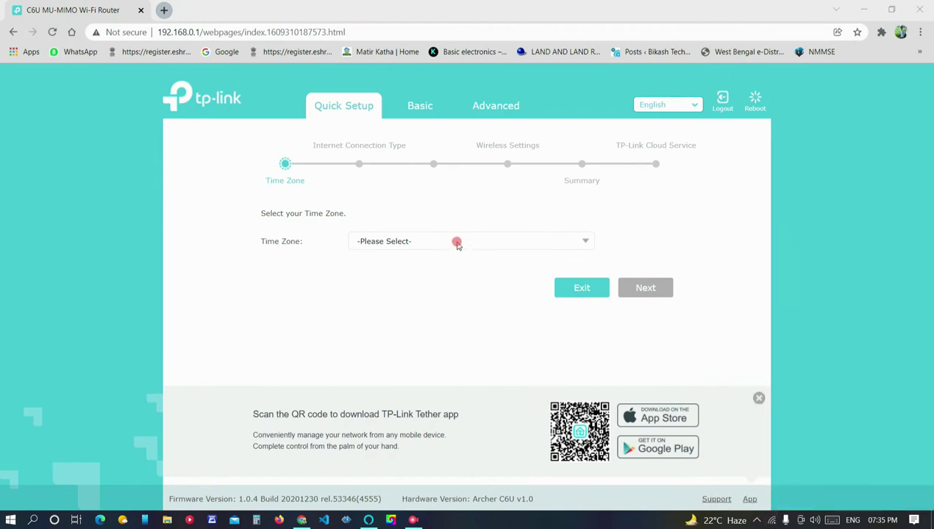
Set the router's time zone to (UTC+05:30) Chennai, Kolkata, Mumbai, New Delhi and continue to the connection type.
{"action": "left_click", "coordinate": [408, 242]}
{"action": "scroll", "coordinate": [448, 279], "scroll_direction": "down", "scroll_amount": 2}
{"action": "scroll", "coordinate": [448, 297], "scroll_direction": "down", "scroll_amount": 15}
{"action": "scroll", "coordinate": [437, 330], "scroll_direction": "down", "scroll_amount": 5}
{"action": "scroll", "coordinate": [434, 334], "scroll_direction": "down", "scroll_amount": 5}
{"action": "scroll", "coordinate": [431, 336], "scroll_direction": "down", "scroll_amount": 10}
{"action": "scroll", "coordinate": [431, 336], "scroll_direction": "up", "scroll_amount": 10}
{"action": "scroll", "coordinate": [424, 323], "scroll_direction": "up", "scroll_amount": 6}
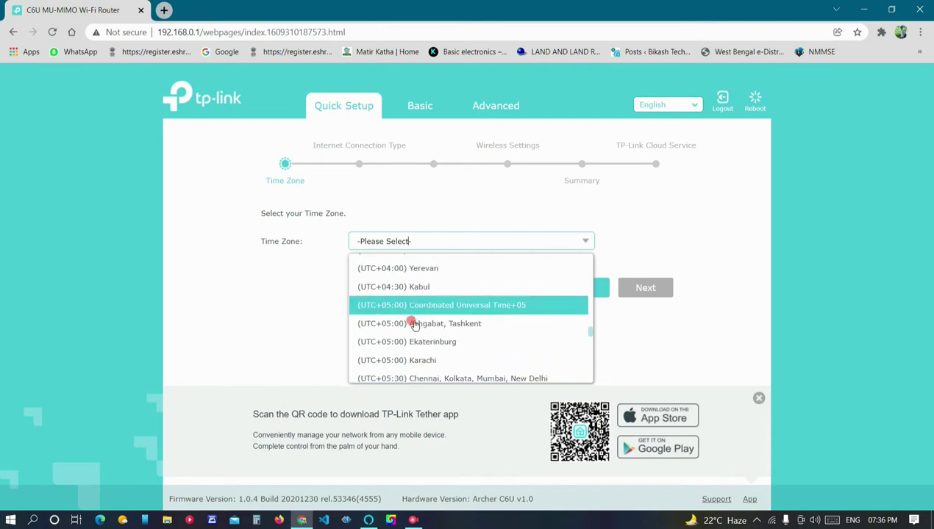
{"action": "scroll", "coordinate": [416, 323], "scroll_direction": "down", "scroll_amount": 1}
{"action": "left_click", "coordinate": [416, 334]}
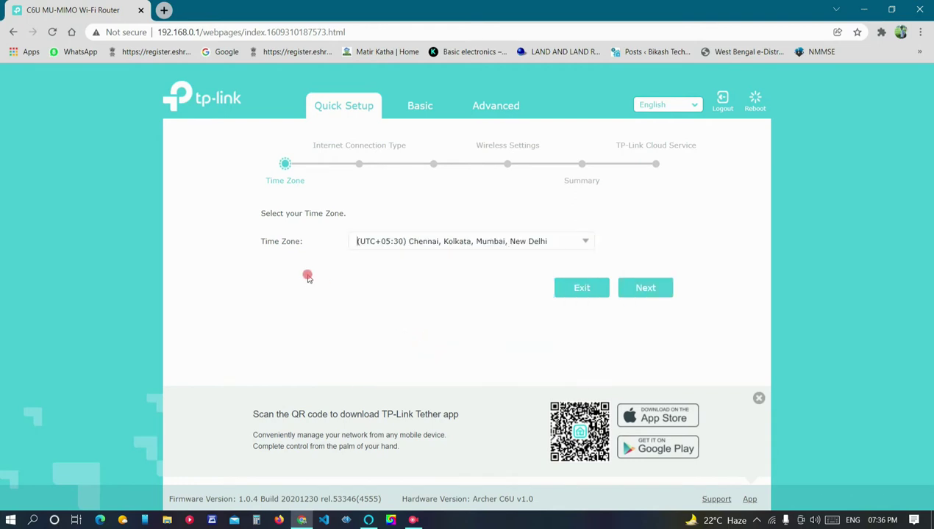
{"action": "left_click", "coordinate": [648, 287]}
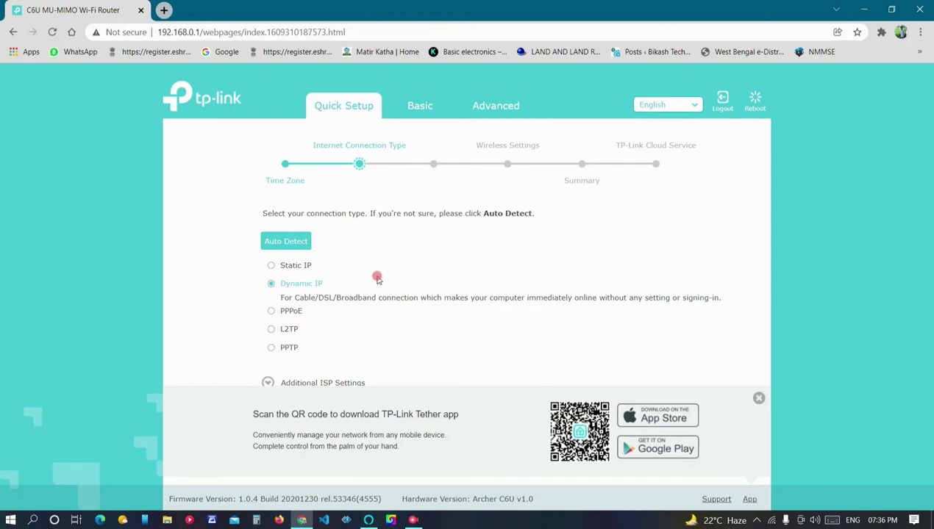
Set the internet connection type to Dynamic IP and continue without cloning the MAC address.
{"action": "left_click", "coordinate": [269, 267]}
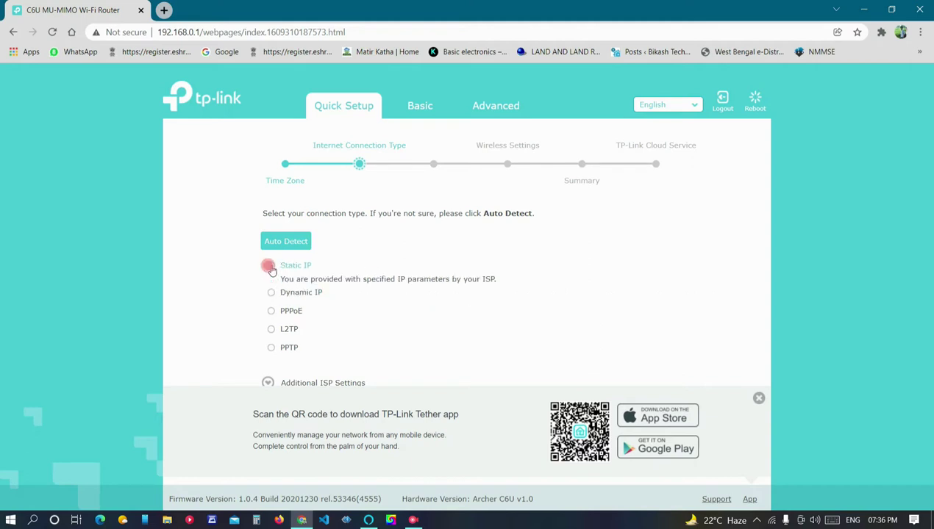
{"action": "left_click", "coordinate": [766, 400]}
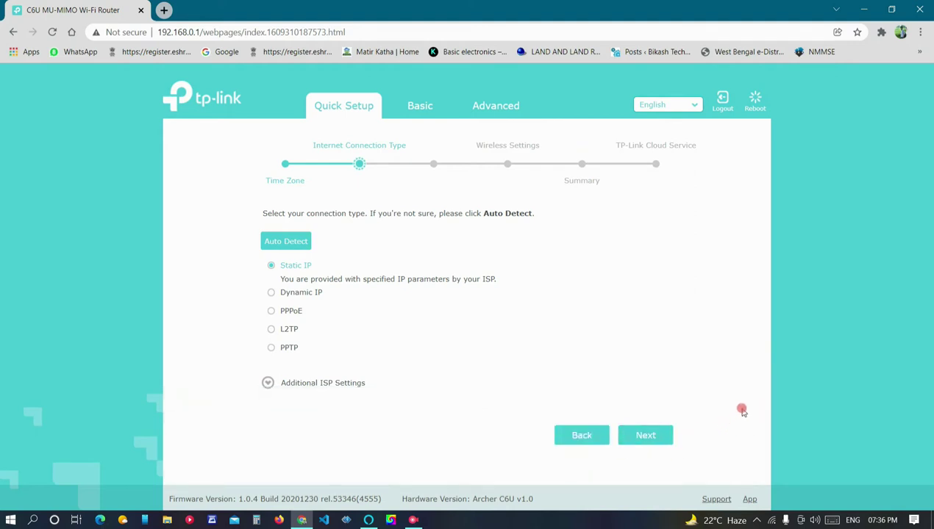
{"action": "left_click", "coordinate": [649, 437]}
{"action": "left_click", "coordinate": [271, 294]}
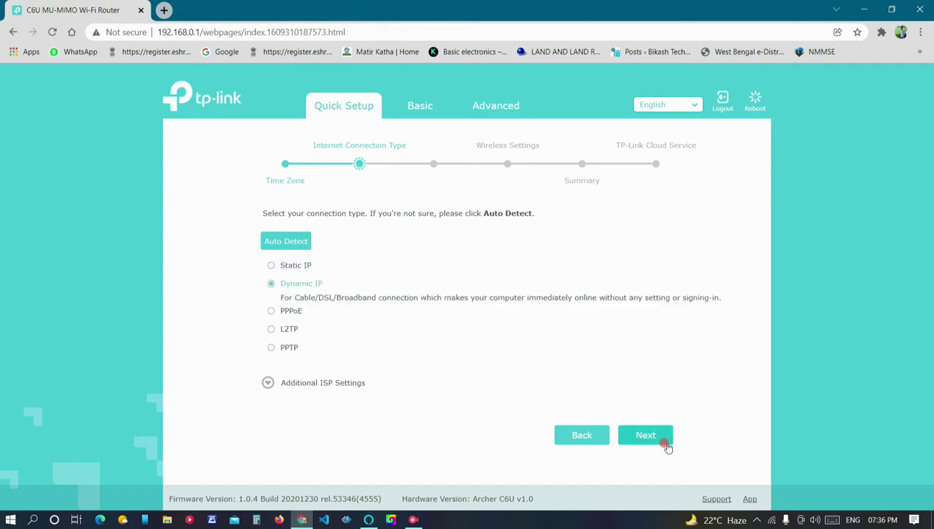
{"action": "left_click", "coordinate": [293, 244]}
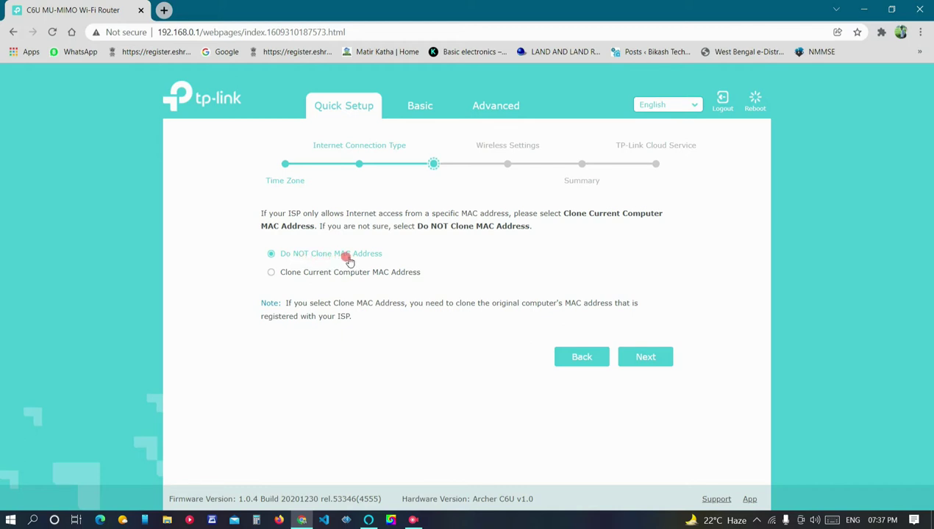
{"action": "left_click", "coordinate": [656, 360]}
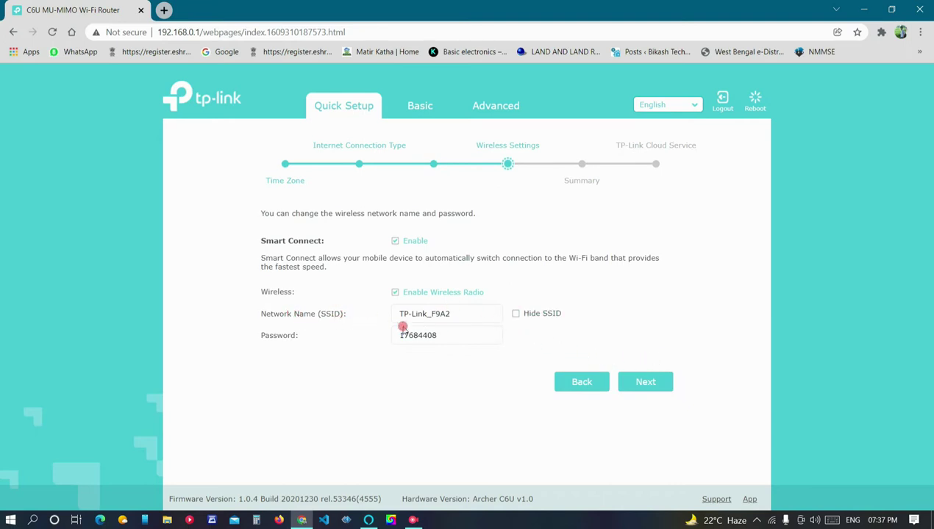
Set the wireless network name to BIKASH TECH, enter a new Wi-Fi password, and continue to the summary.
{"action": "left_click", "coordinate": [467, 317]}
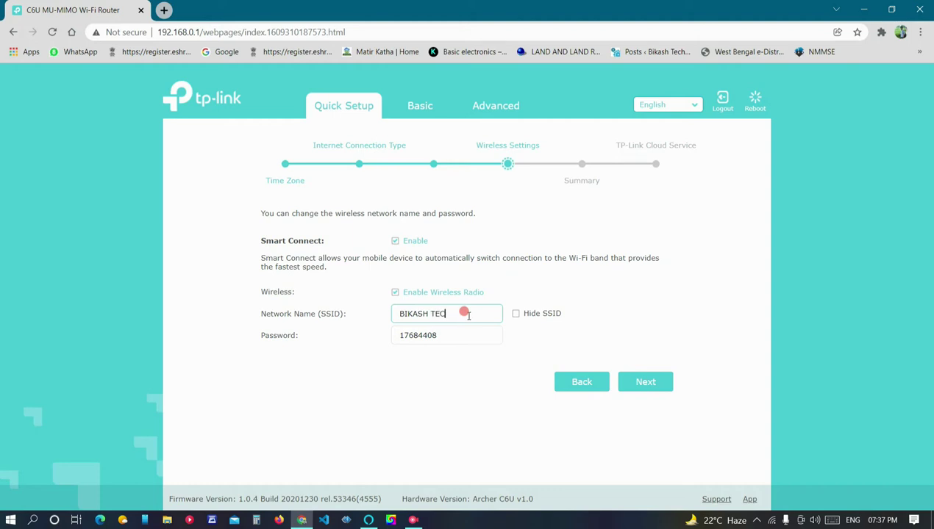
{"action": "left_click", "coordinate": [445, 335]}
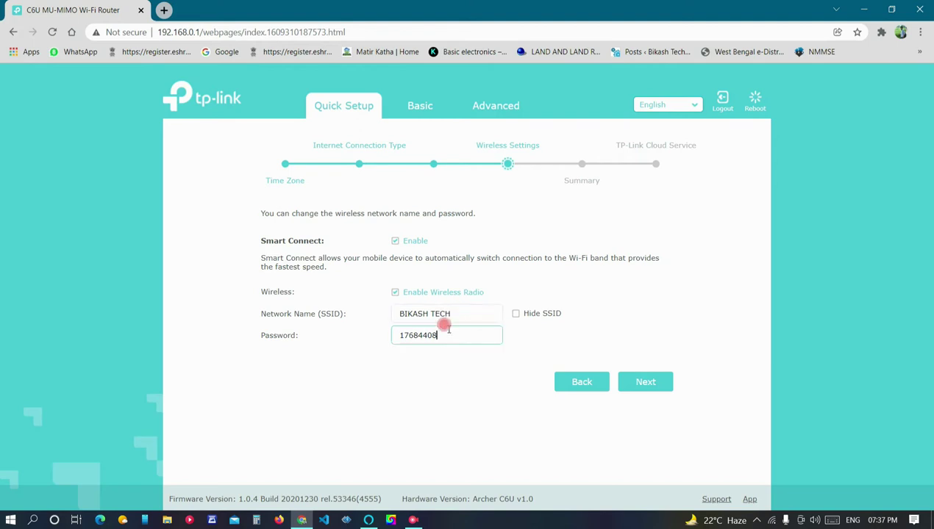
{"action": "key", "text": "BackSpace"}
{"action": "key", "text": "BackSpace"}
{"action": "key", "text": "BackSpace"}
{"action": "key", "text": "BackSpace"}
{"action": "key", "text": "BackSpace"}
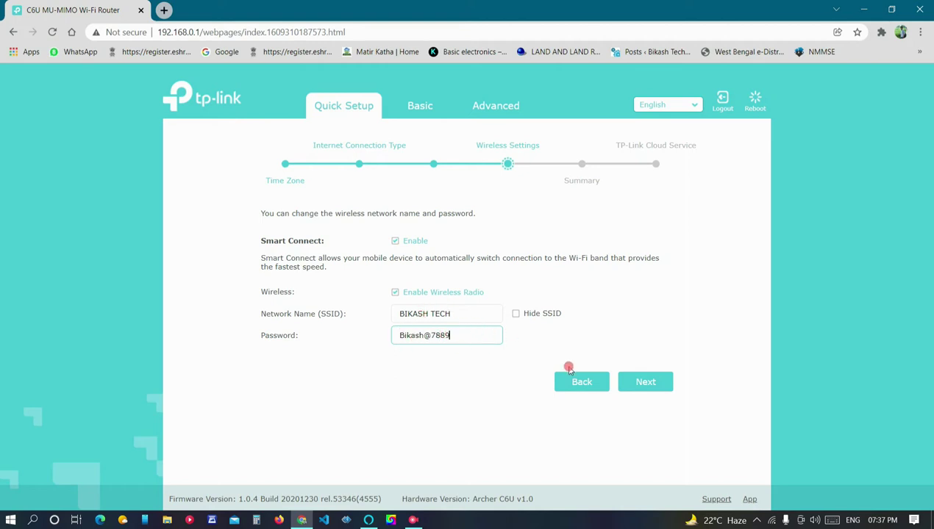
{"action": "left_click", "coordinate": [643, 383]}
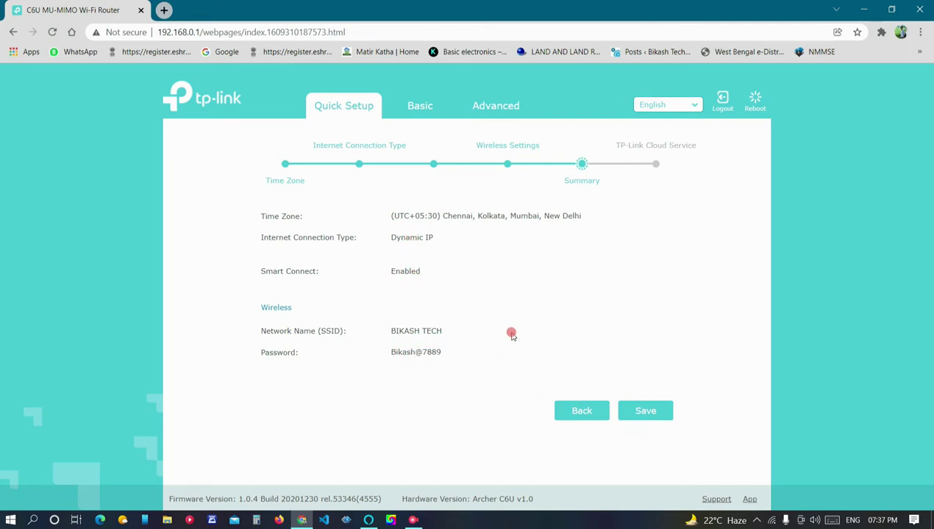
Save the summarized setup settings and try to proceed past the wireless reconnection check.
{"action": "left_click", "coordinate": [647, 414]}
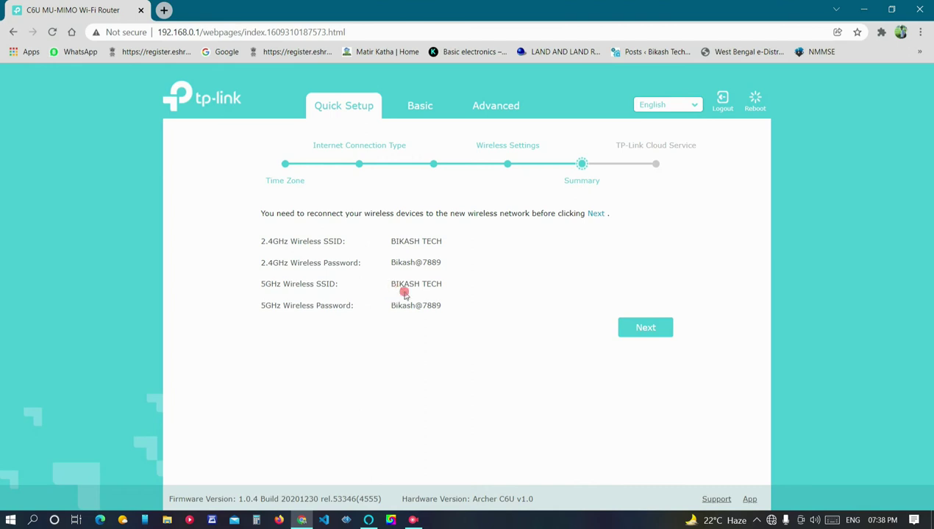
{"action": "left_click", "coordinate": [651, 332]}
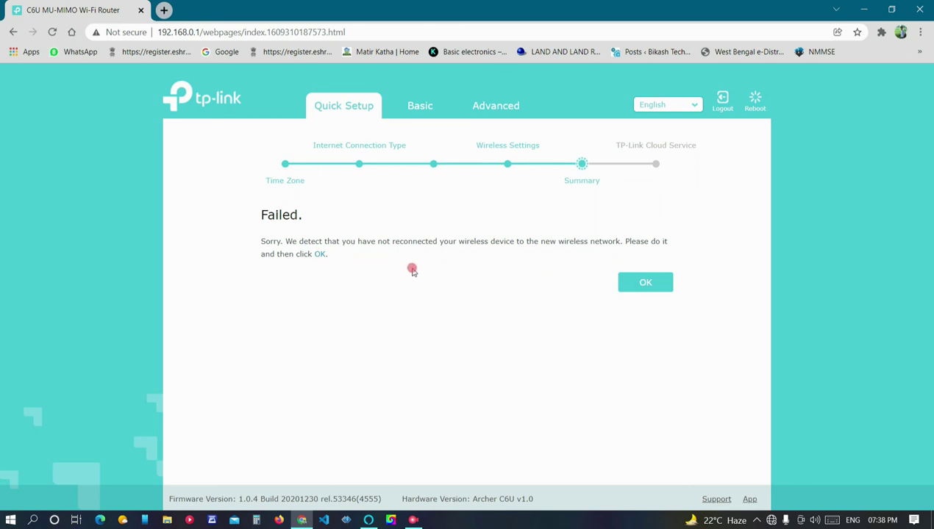
{"action": "left_click", "coordinate": [632, 284]}
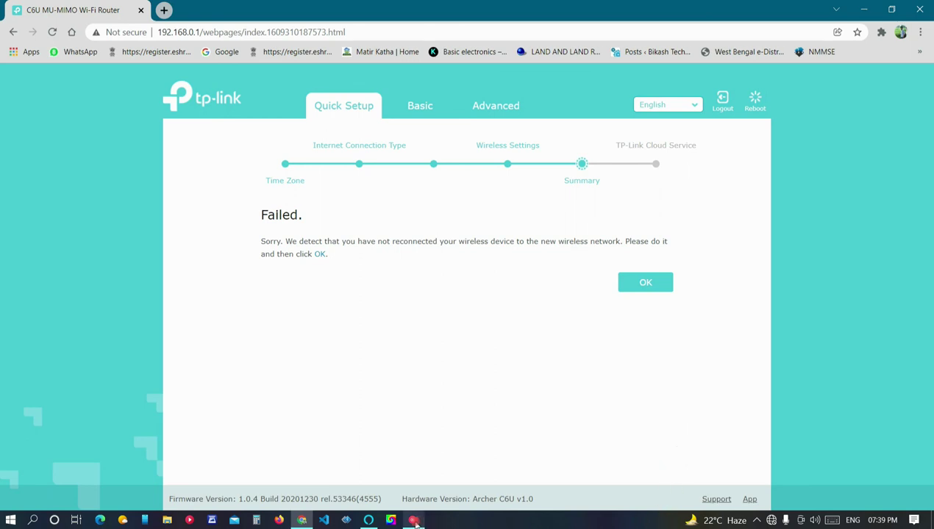
{"action": "mouse_move", "coordinate": [416, 521]}
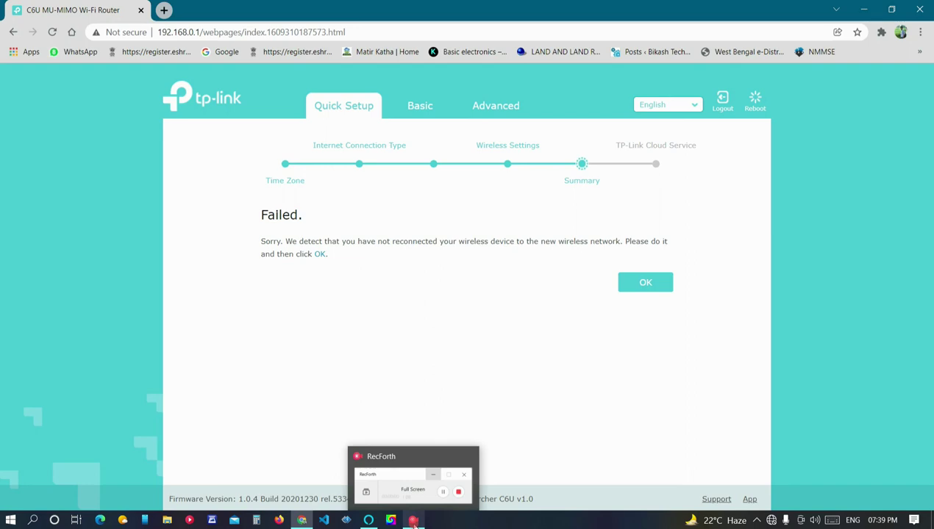
{"action": "left_click", "coordinate": [414, 522]}
{"action": "left_click", "coordinate": [865, 294]}
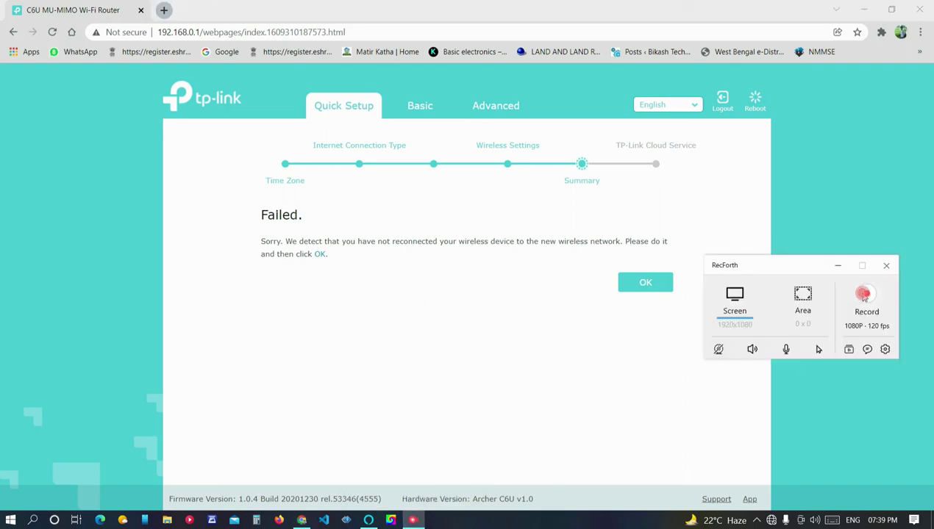